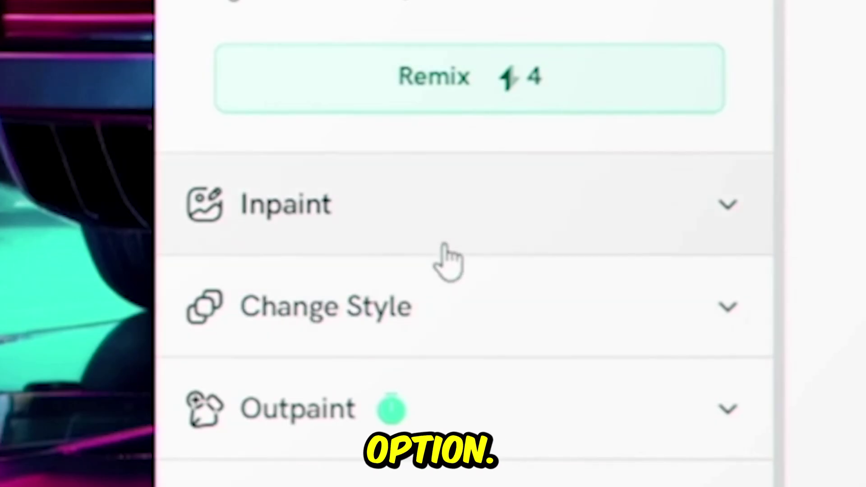
# Expand Inpaint and replace the prompt's leading name with a new one, typing 'cker'.
pyautogui.click(444, 246)
pyautogui.press('BackSpace')
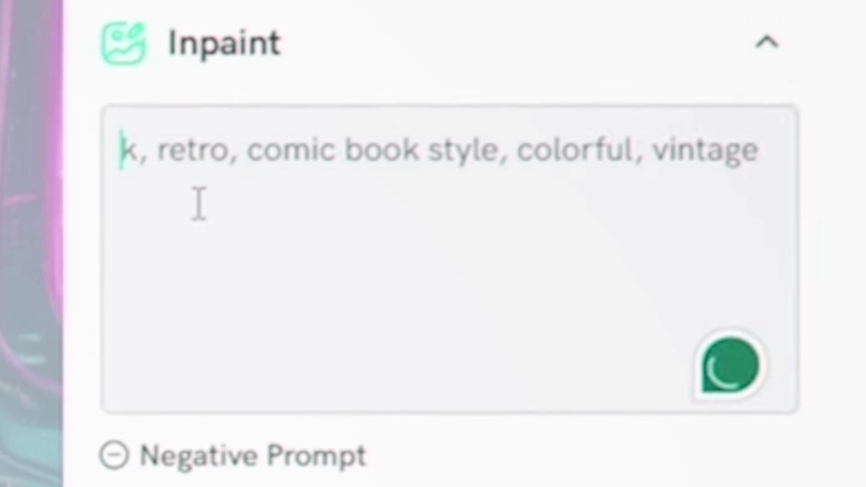
pyautogui.press('Delete')
pyautogui.write('cker')
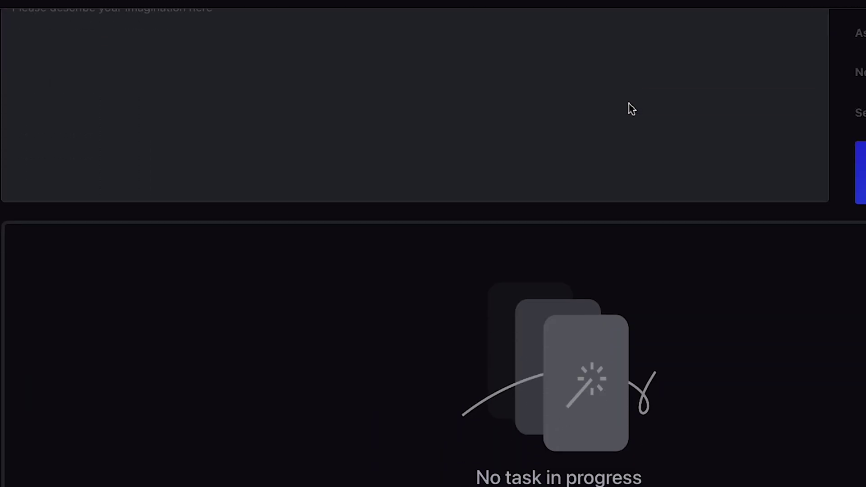
pyautogui.scroll(-7, 632, 109)
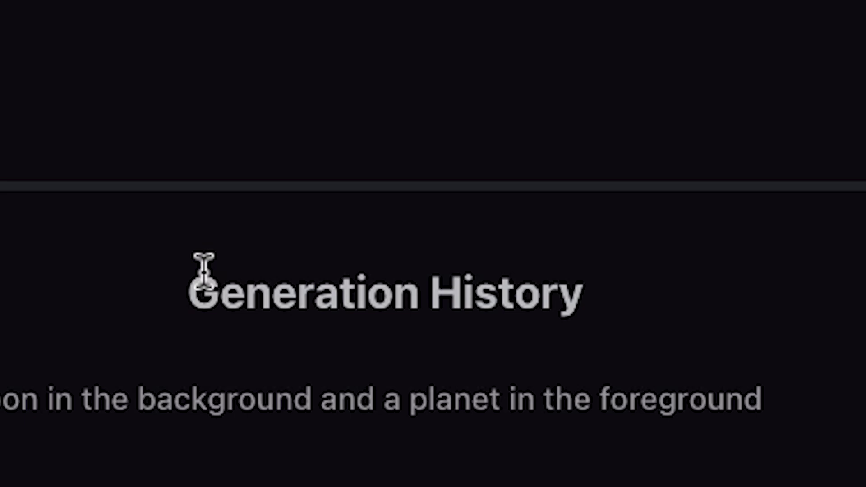
# Review the SD3 astronaut prompt in Generation History and view the image full size.
pyautogui.moveTo(203, 271); pyautogui.dragTo(615, 271)
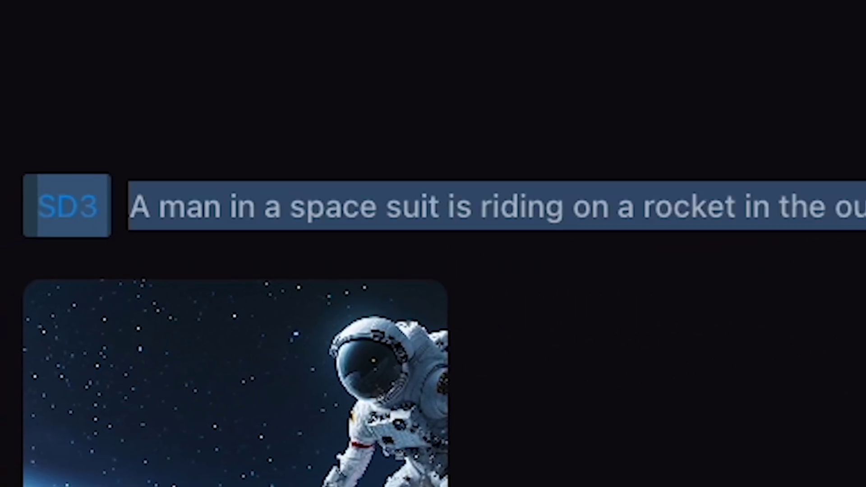
pyautogui.click(145, 243)
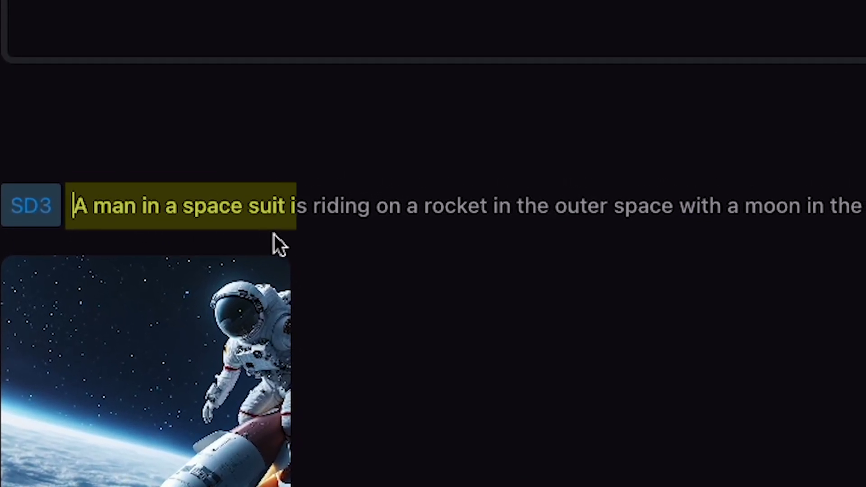
pyautogui.moveTo(492, 229); pyautogui.dragTo(693, 196)
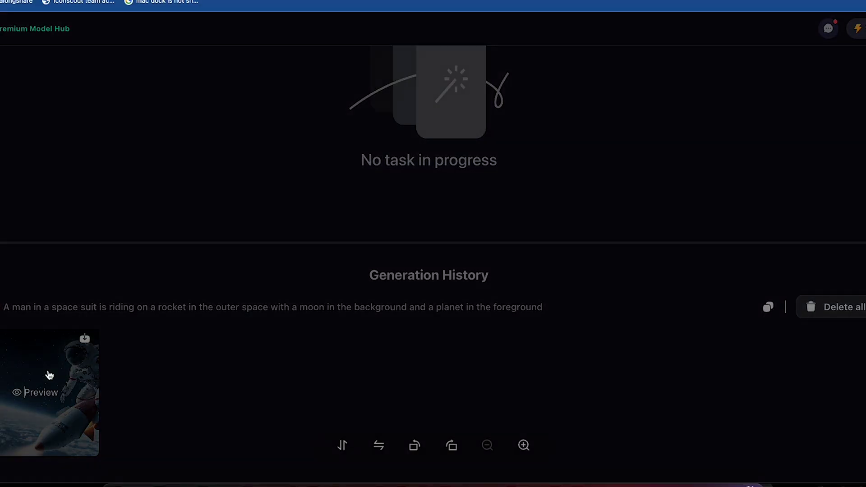
pyautogui.click(47, 372)
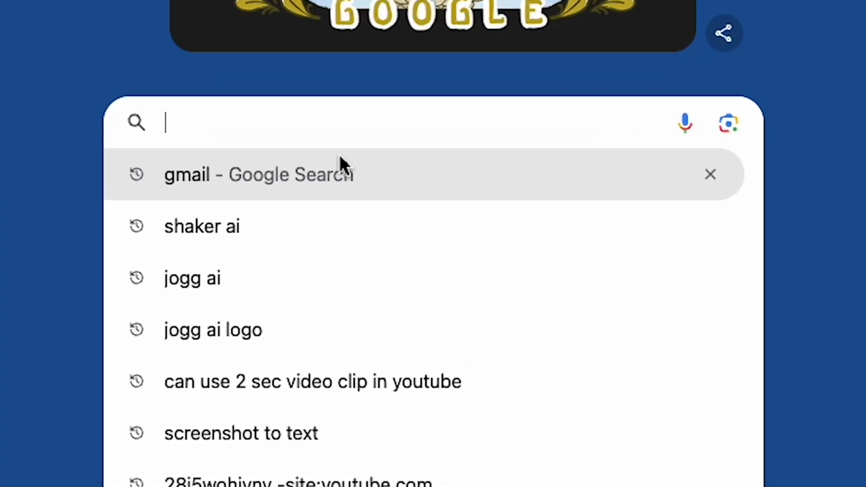
# Search the web for 'shakker ai' and open the Shakker AI site.
pyautogui.write('Shaker ai')
pyautogui.press('Return')
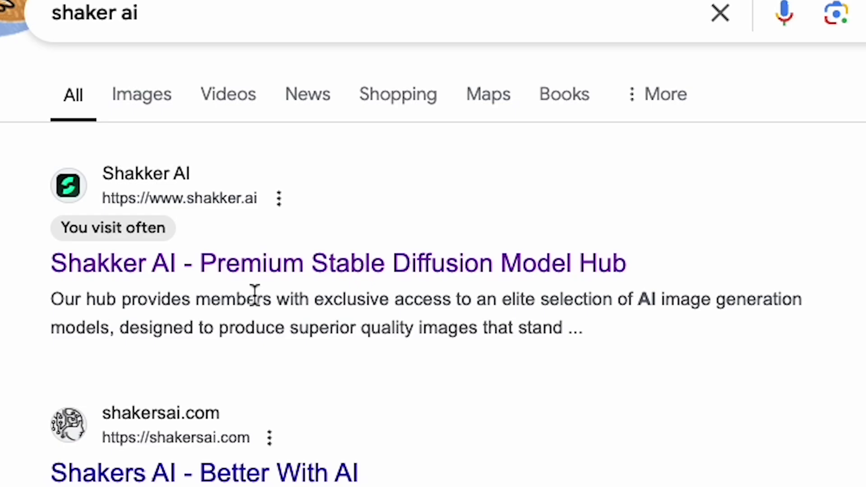
pyautogui.click(239, 283)
# Scroll through the Models grid to browse the available models.
pyautogui.scroll(-3, 340, 283)
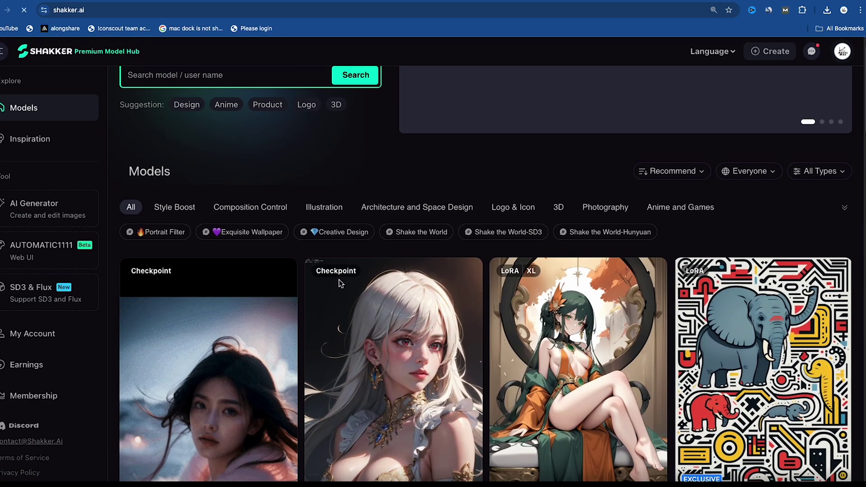
pyautogui.scroll(-5, 339, 283)
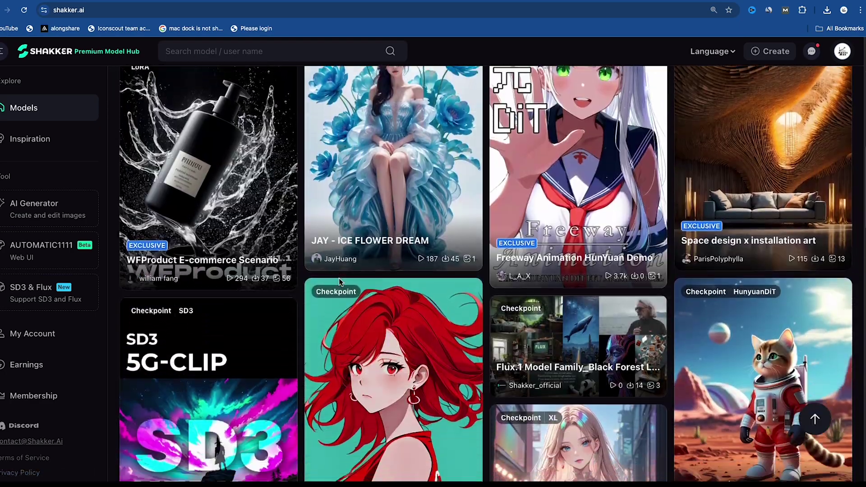
pyautogui.scroll(10, 339, 280)
pyautogui.scroll(-3, 339, 282)
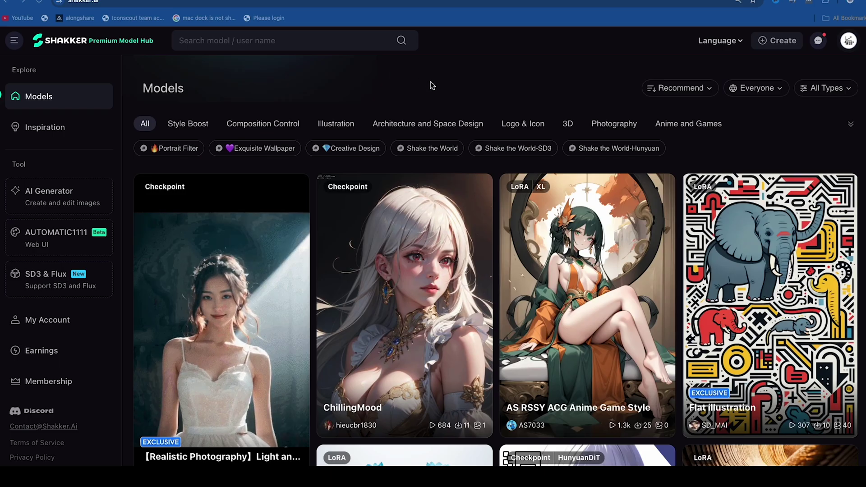
pyautogui.scroll(-6, 520, 317)
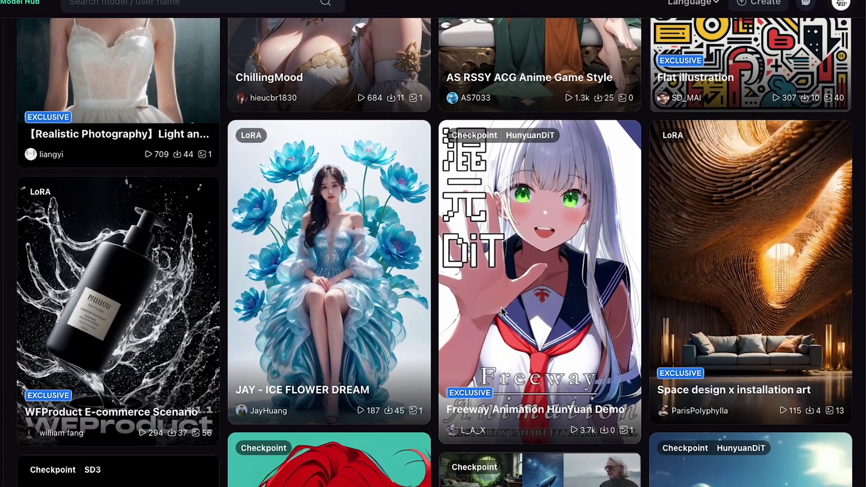
pyautogui.scroll(-4, 505, 314)
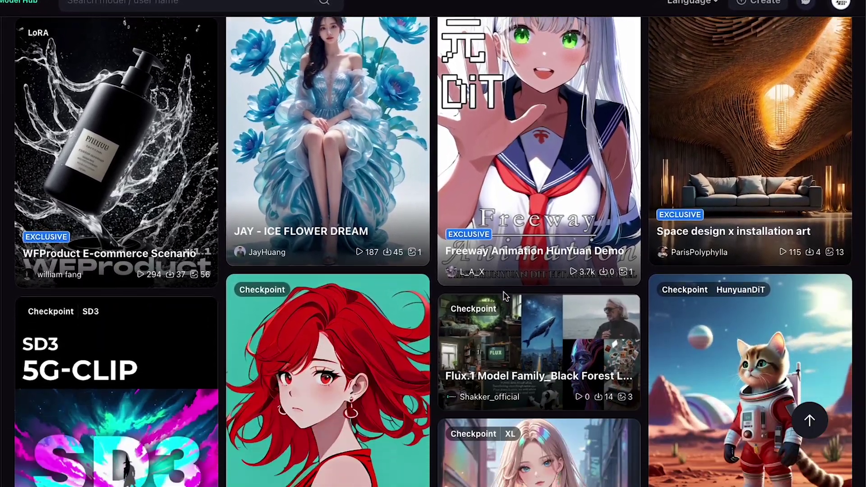
pyautogui.scroll(-5, 504, 293)
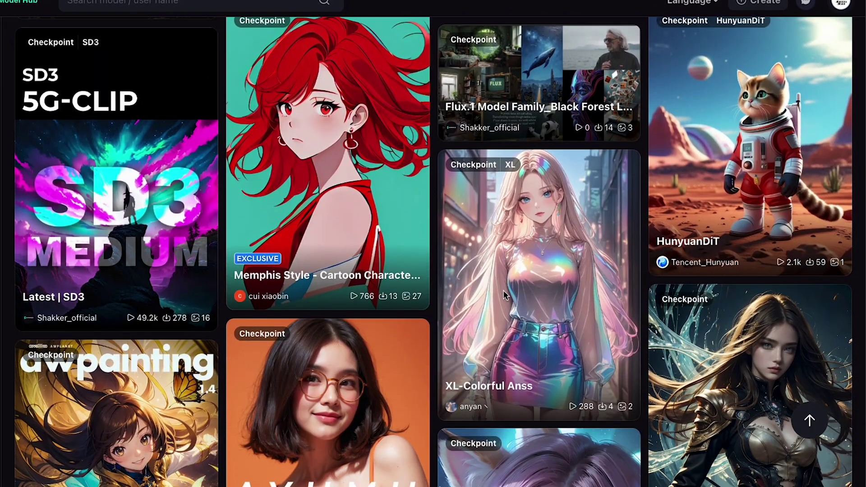
pyautogui.scroll(-3, 504, 284)
pyautogui.scroll(-5, 504, 283)
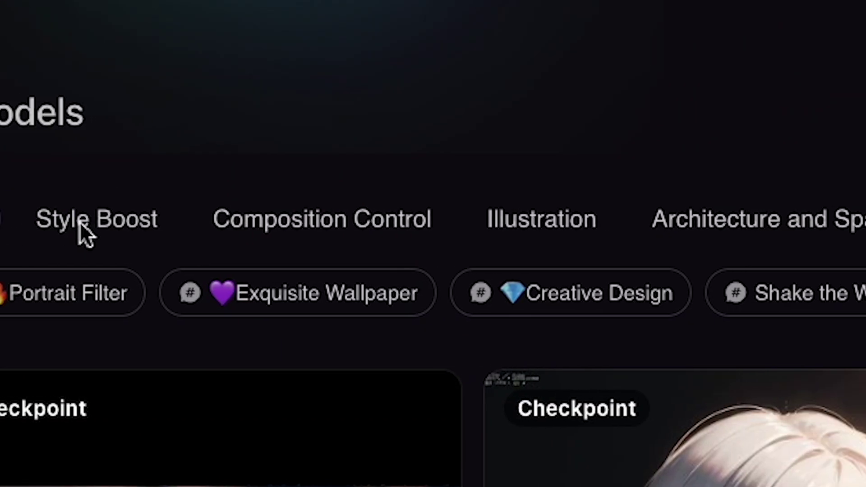
# Try the Composition Control, Architecture and Logo & Icon categories, then settle on Photography.
pyautogui.click(191, 230)
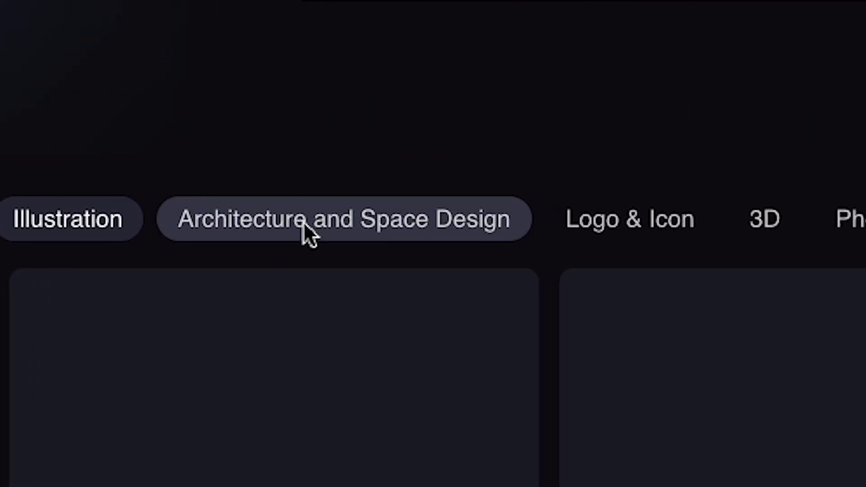
pyautogui.click(277, 230)
pyautogui.click(464, 188)
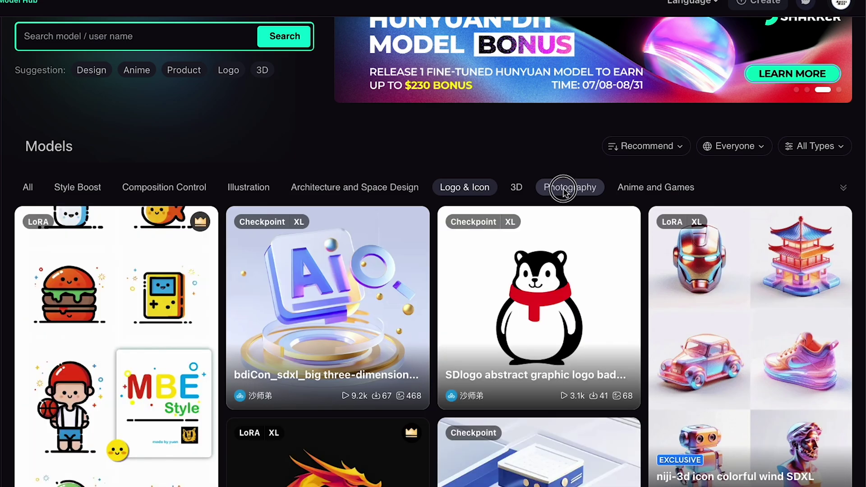
pyautogui.click(562, 189)
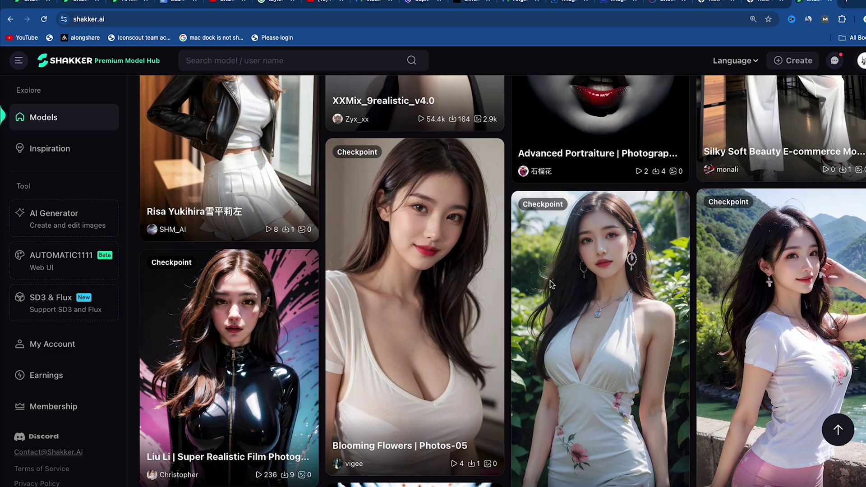
pyautogui.scroll(-5, 285, 358)
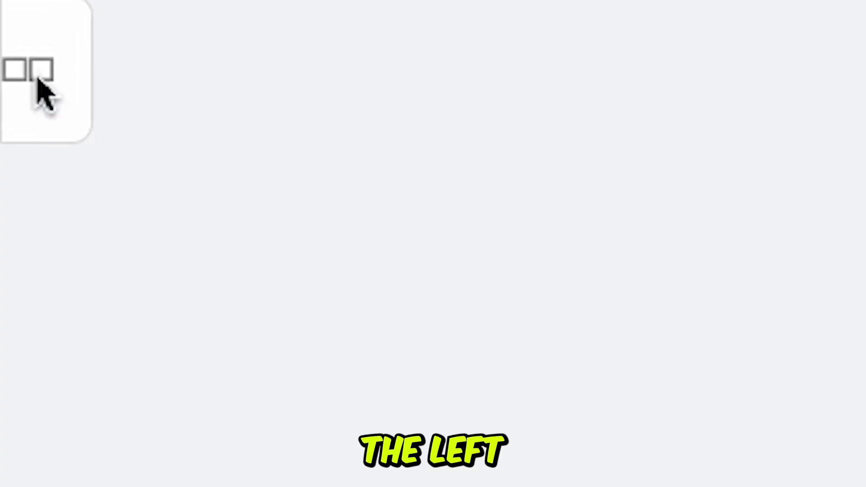
# Open the community Gallery panel and scroll through its For You images.
pyautogui.click(38, 78)
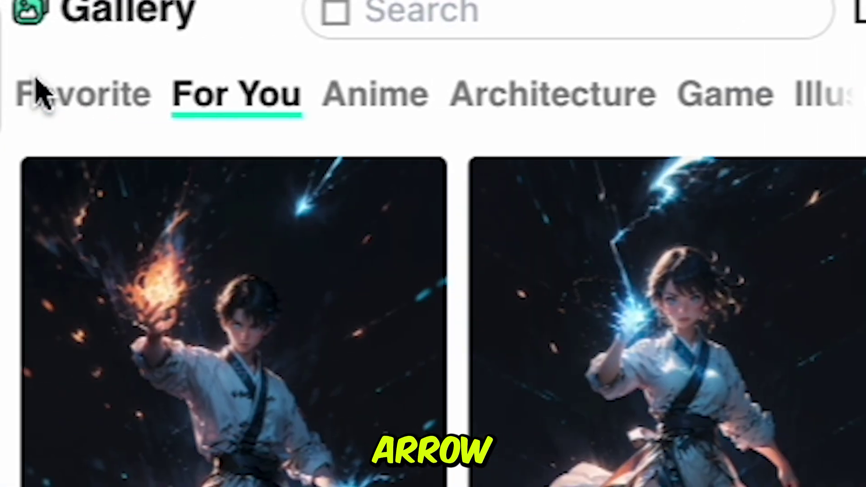
pyautogui.scroll(-5, 115, 177)
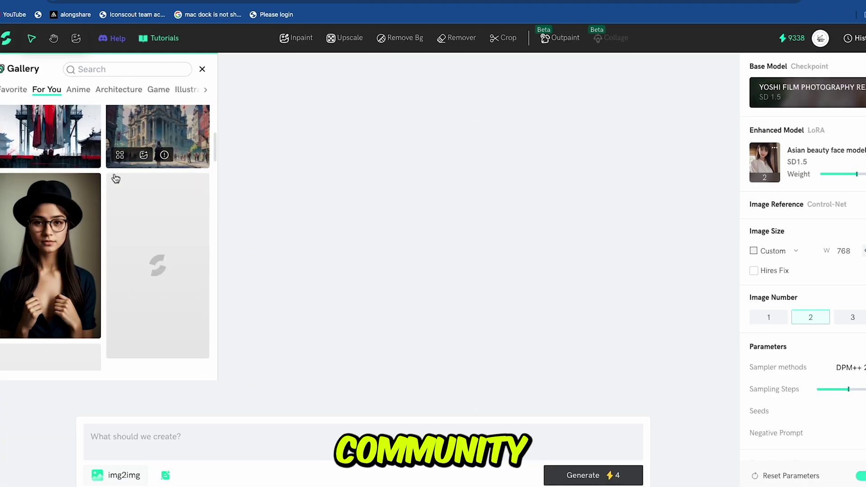
pyautogui.scroll(-5, 116, 178)
pyautogui.scroll(-2, 116, 178)
pyautogui.scroll(-5, 116, 178)
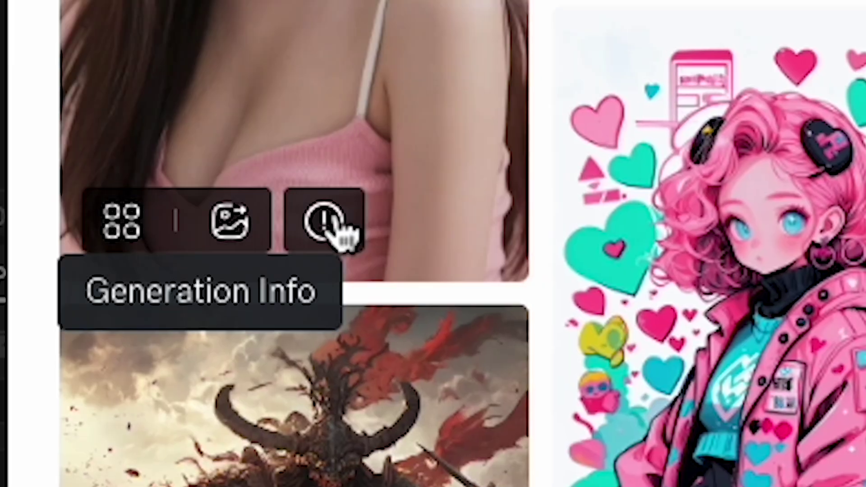
# Copy the pink-top portrait's prompt from its details into the generator's prompt field.
pyautogui.click(130, 326)
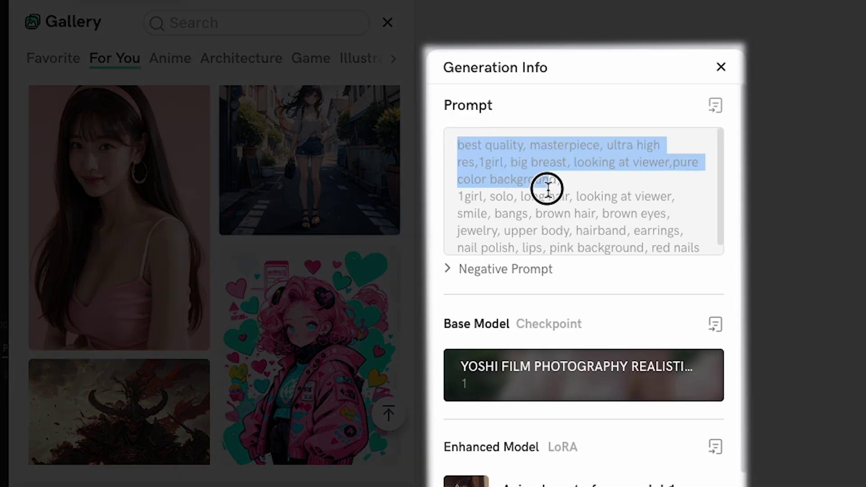
pyautogui.moveTo(548, 189); pyautogui.dragTo(641, 257)
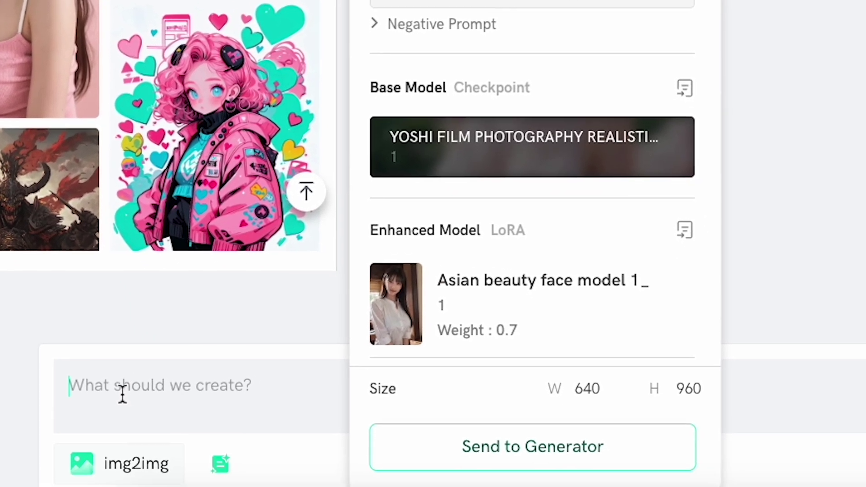
pyautogui.click(120, 392)
pyautogui.hotkey('ctrl', 'v')
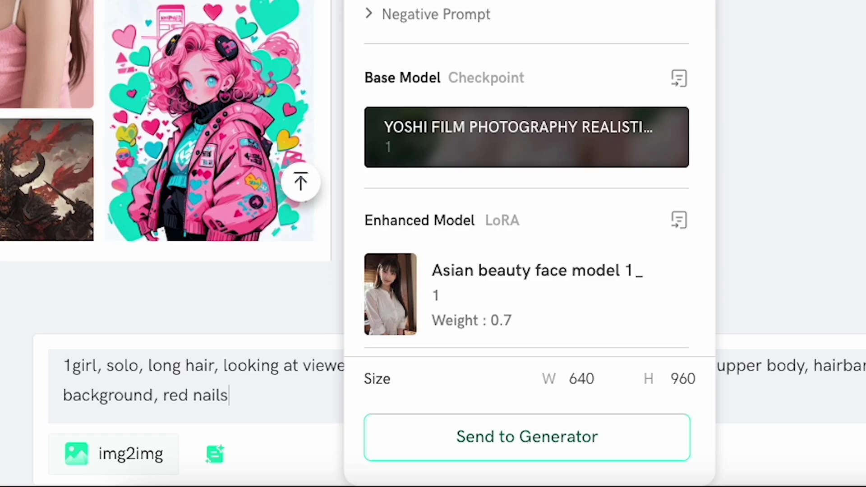
# Reveal the example's negative prompt and expand the generator's Negative Prompt box.
pyautogui.scroll(3, 371, 118)
pyautogui.click(373, 160)
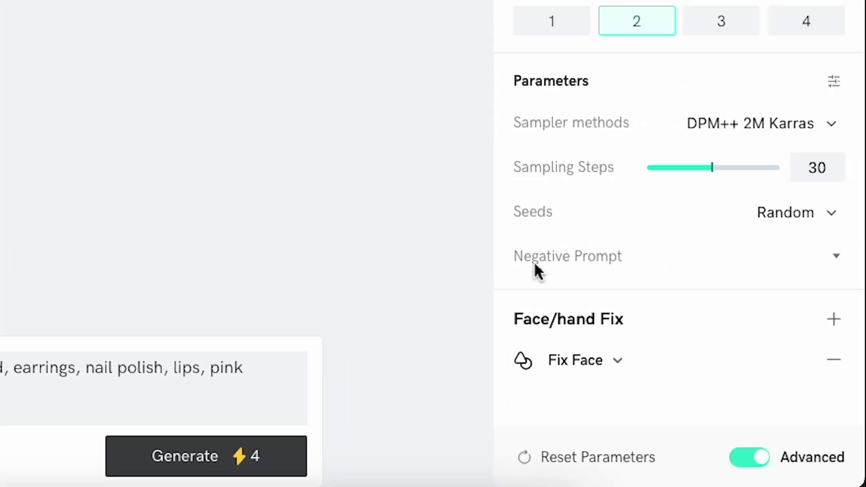
pyautogui.click(564, 255)
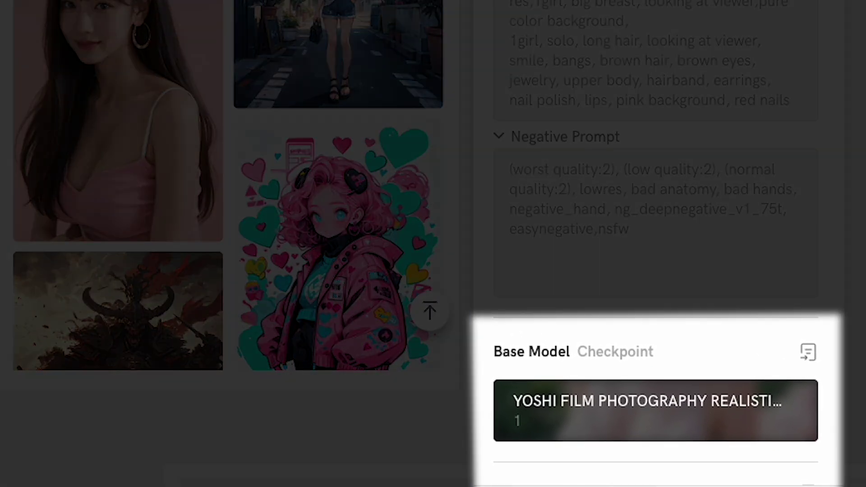
# Search all models for 'YOSHI FILM PHOTOGRAPHY' and select YOSHI FILM PHOTOGRAPHY REALISTIC as base model.
pyautogui.scroll(-4, 654, 243)
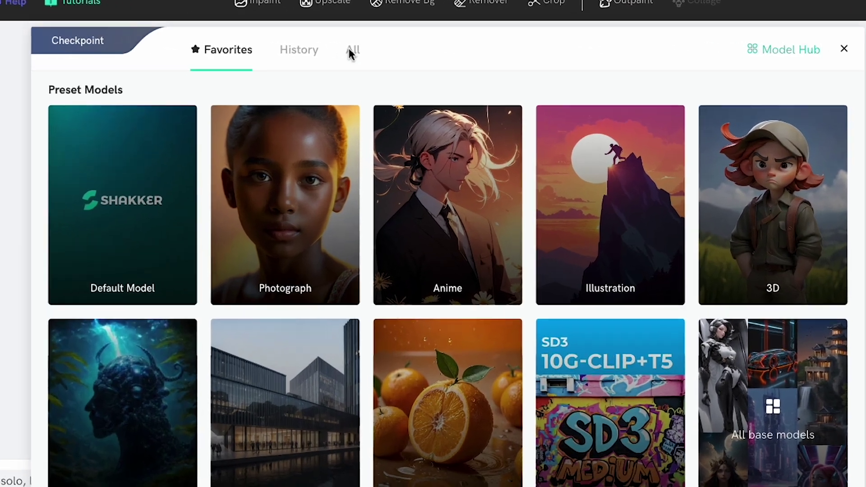
pyautogui.click(299, 64)
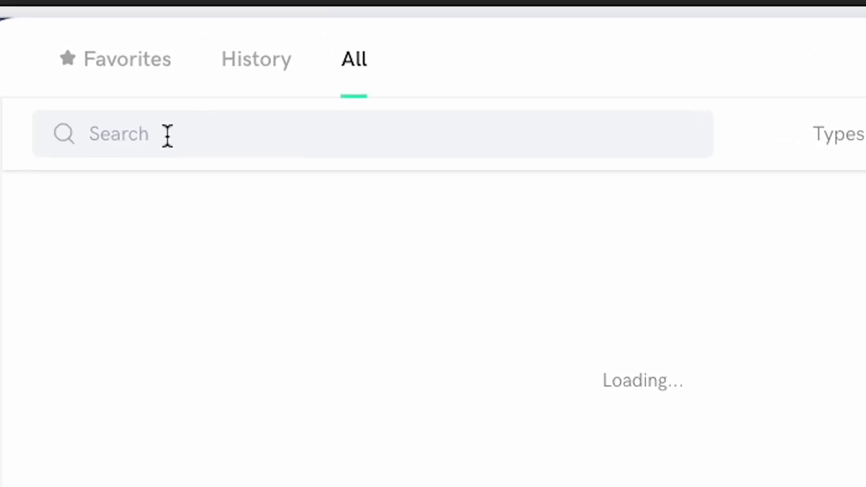
pyautogui.write('YOSHI FILM PHOTOGRAPHY')
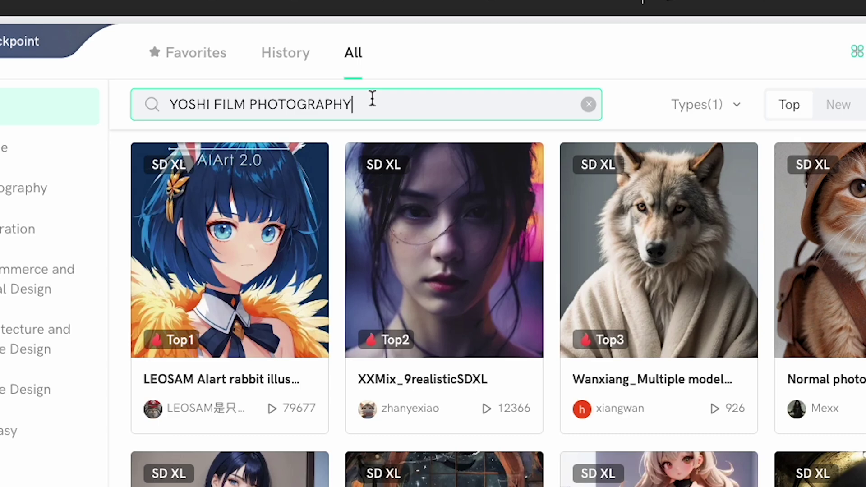
pyautogui.press('Return')
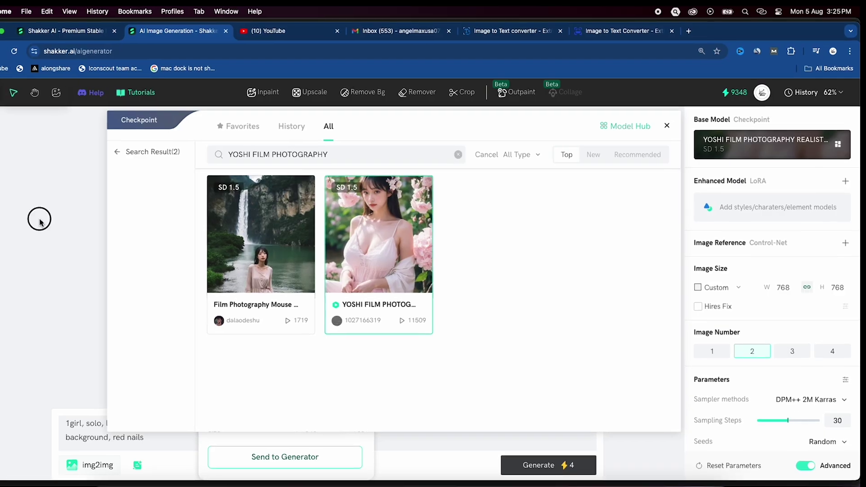
pyautogui.click(39, 217)
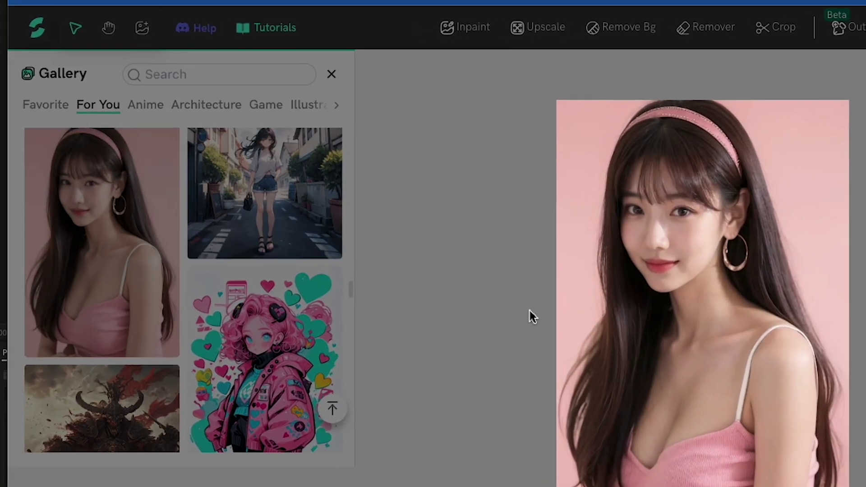
# Search the LoRA library for 'Asian beauty face model' and add model 1 at 0.8.
pyautogui.click(114, 342)
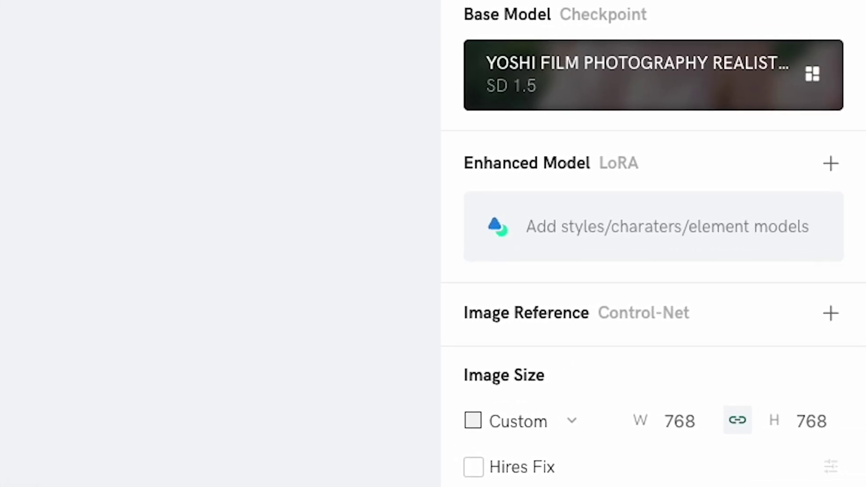
pyautogui.click(576, 231)
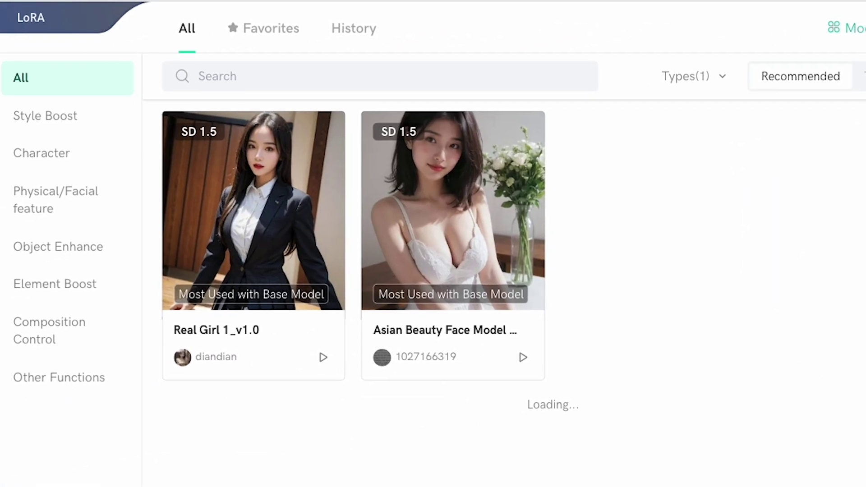
pyautogui.click(226, 75)
pyautogui.write('Asian beauty face model')
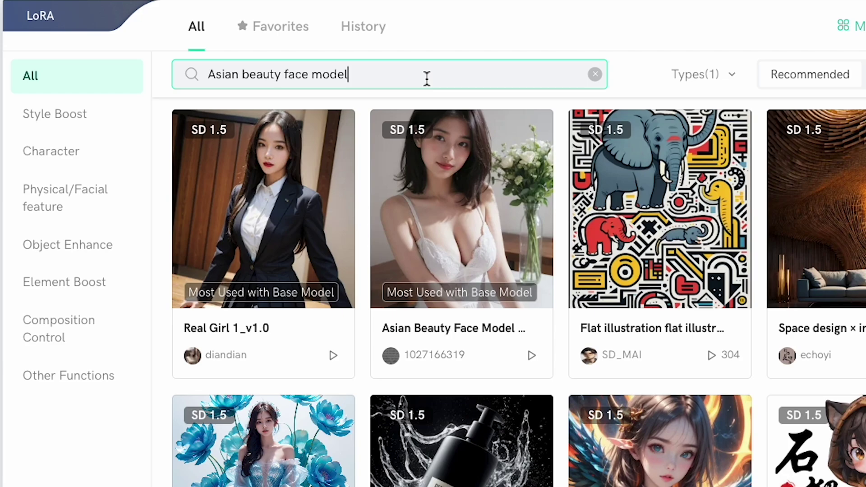
pyautogui.press('Return')
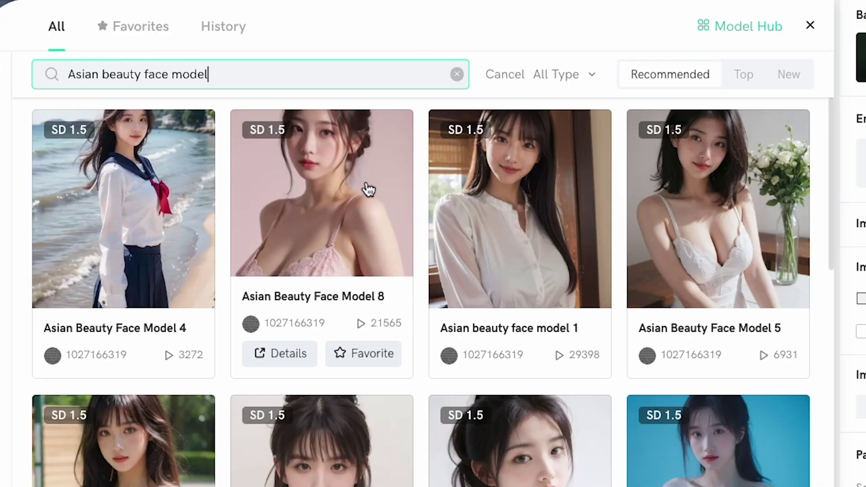
pyautogui.click(500, 180)
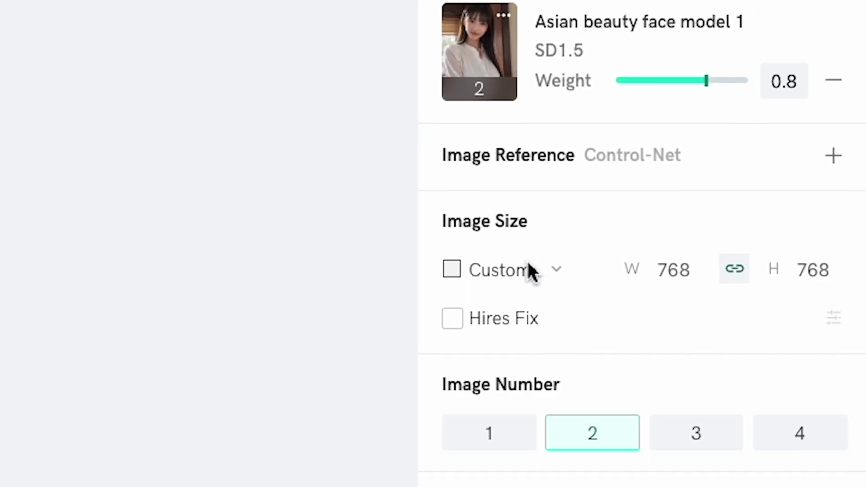
# Check the Parameters panel settings and generate the pink-hairband girl portraits.
pyautogui.scroll(-4, 564, 338)
pyautogui.scroll(-4, 600, 357)
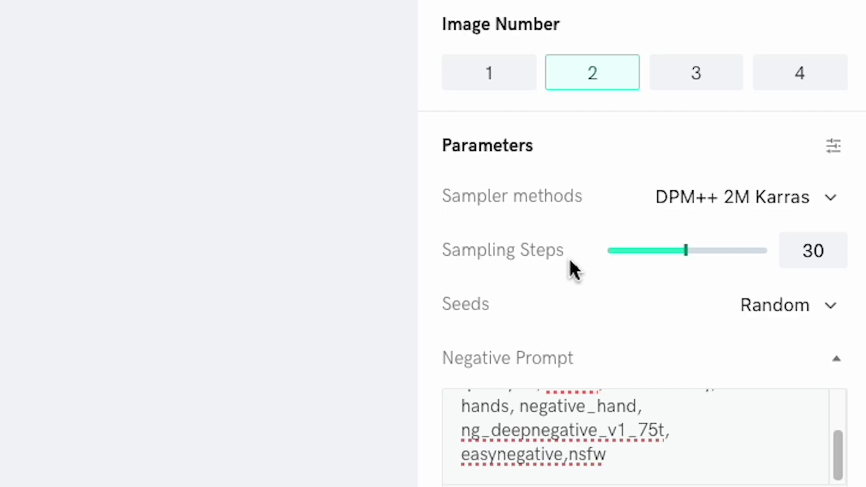
pyautogui.scroll(-3, 609, 325)
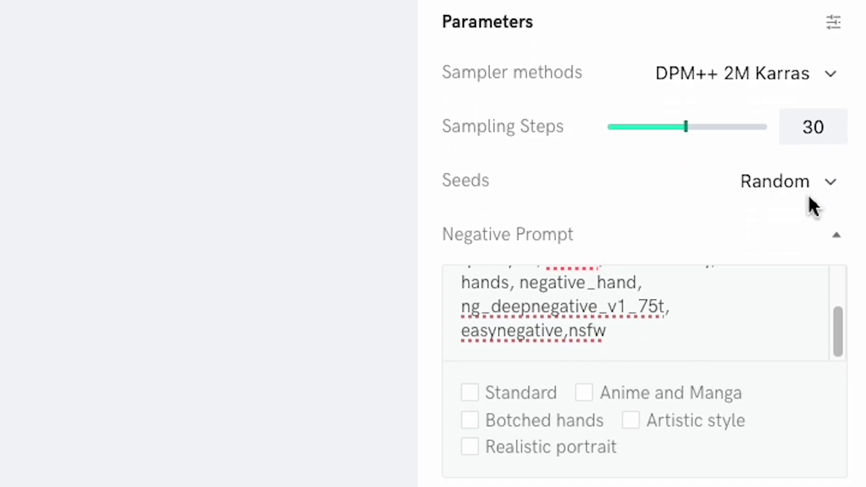
pyautogui.scroll(5, 577, 101)
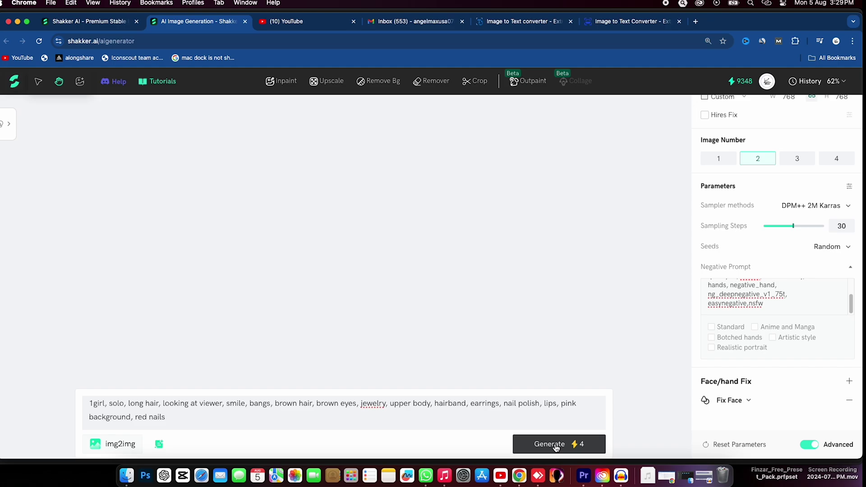
pyautogui.click(556, 445)
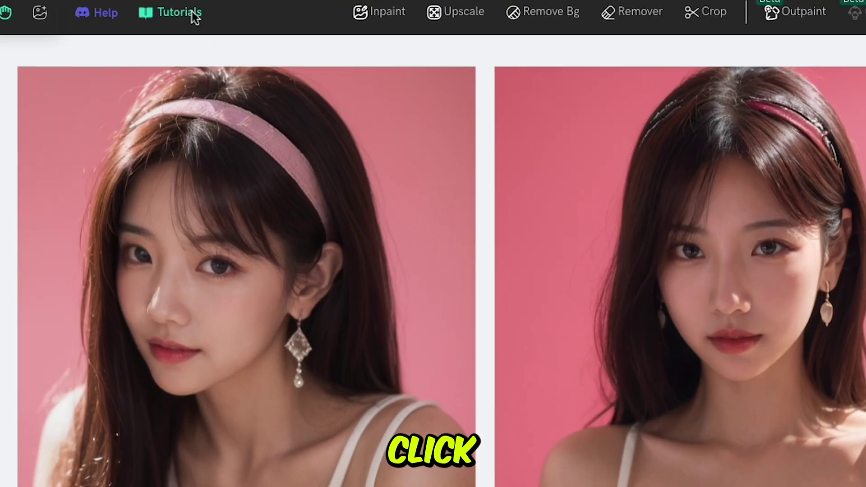
# Mask the girl's face, inpaint with 'A russian girl face', and compare against the original.
pyautogui.click(377, 6)
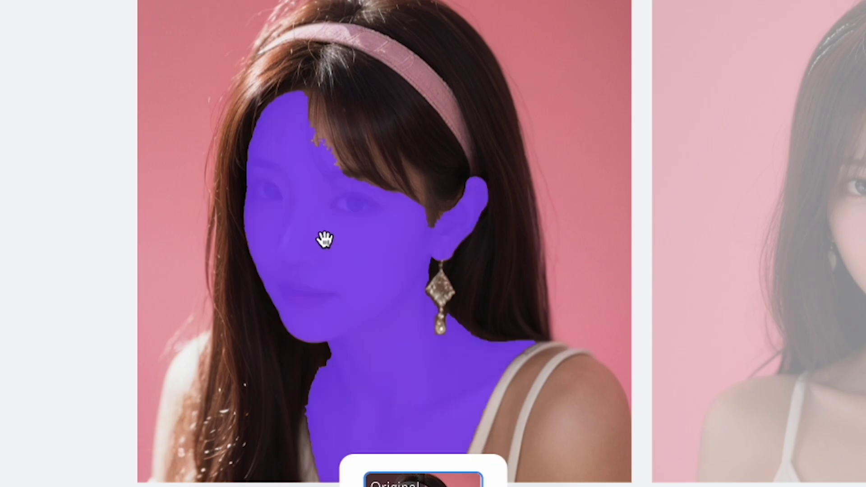
pyautogui.click(325, 239)
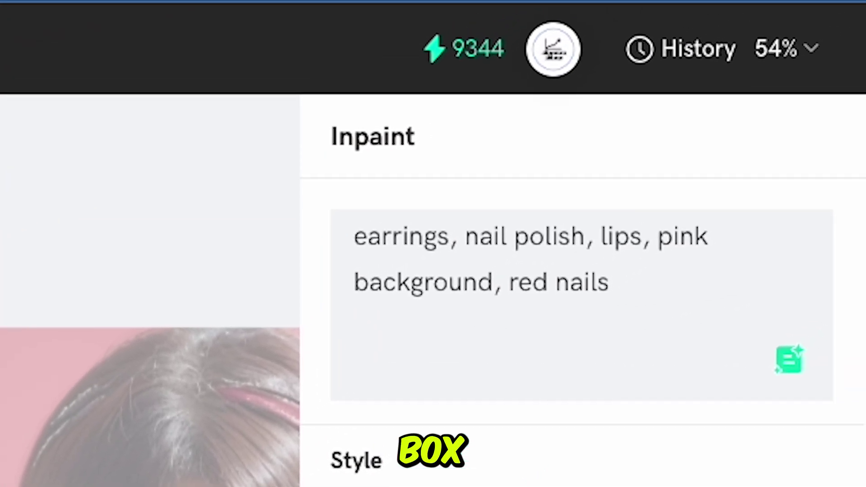
pyautogui.tripleClick(332, 242)
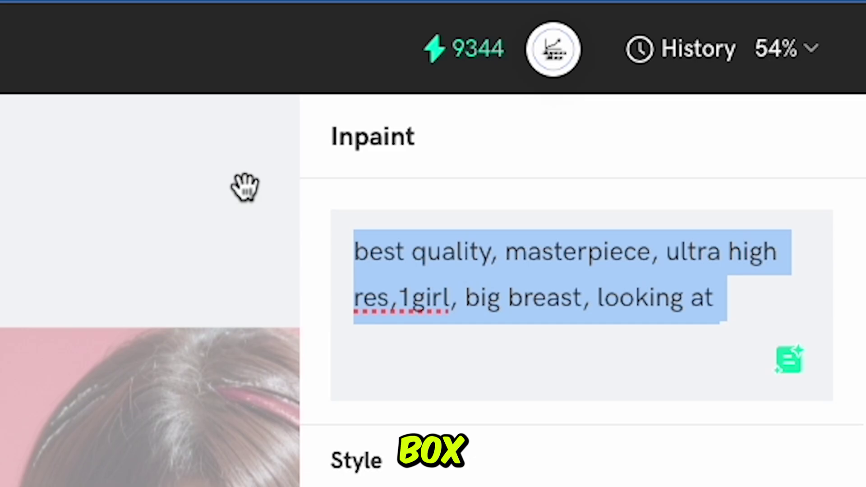
pyautogui.write('A russian girl face')
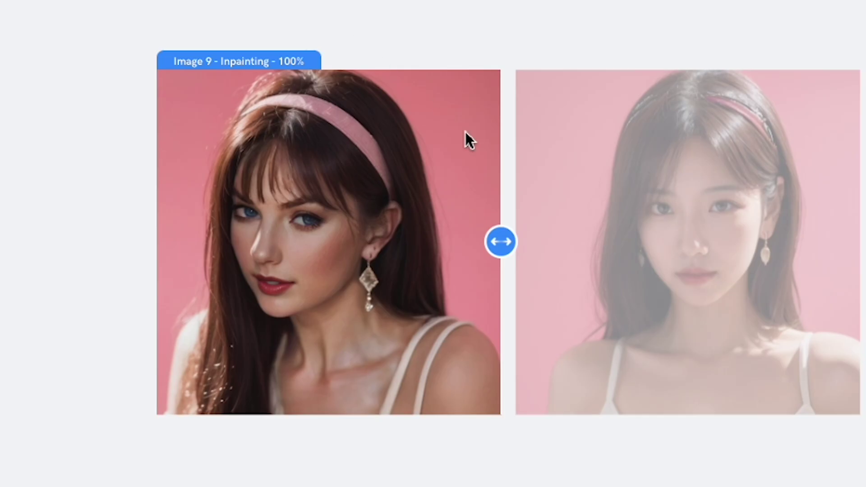
pyautogui.moveTo(503, 244)
pyautogui.mouseDown()
pyautogui.moveTo(275, 300)
pyautogui.moveTo(169, 314)
pyautogui.moveTo(240, 311)
pyautogui.mouseUp()
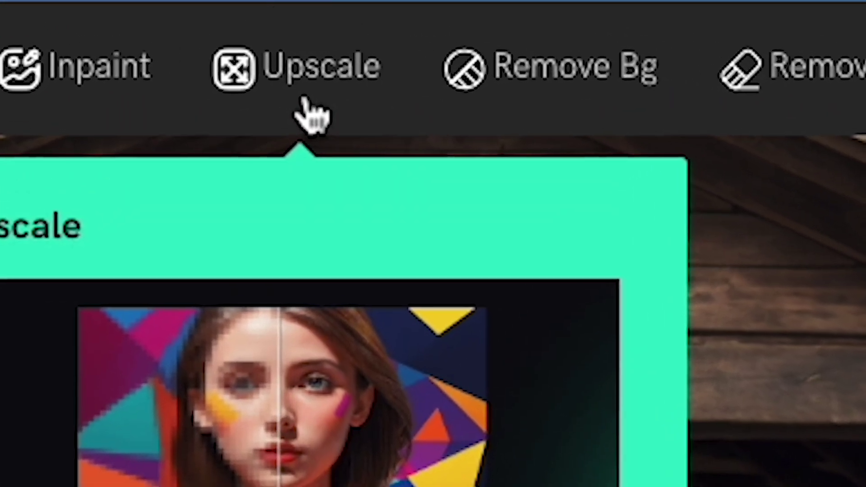
# Upscale the wedding photo of brides with bouquets.
pyautogui.click(298, 26)
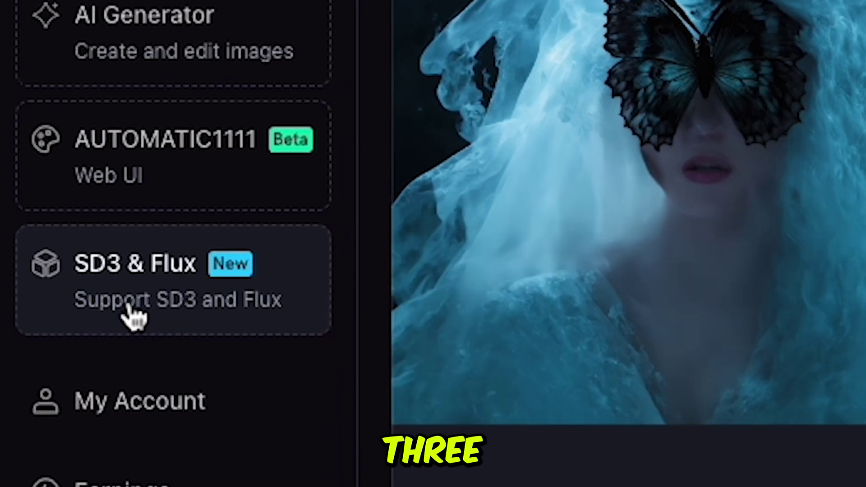
# Load the SD3 & Flux generator with the prompt of a space-suited man riding a rocket past the moon.
pyautogui.click(137, 293)
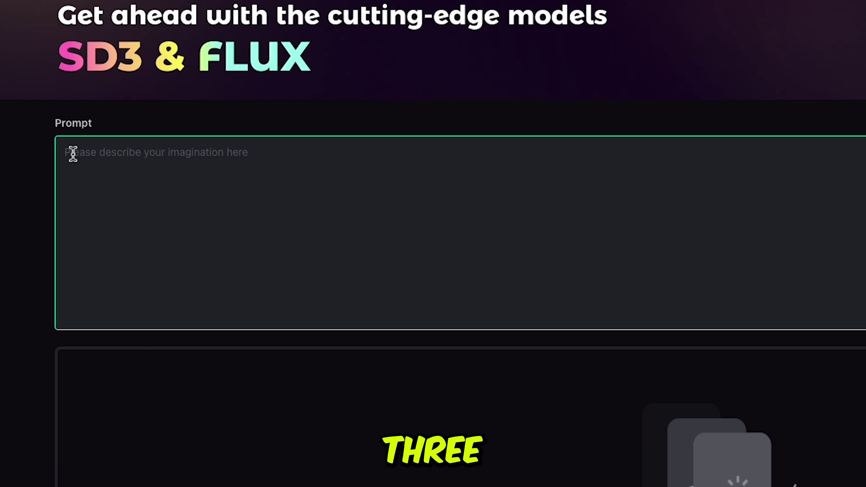
pyautogui.scroll(-5, 190, 454)
pyautogui.click(94, 479)
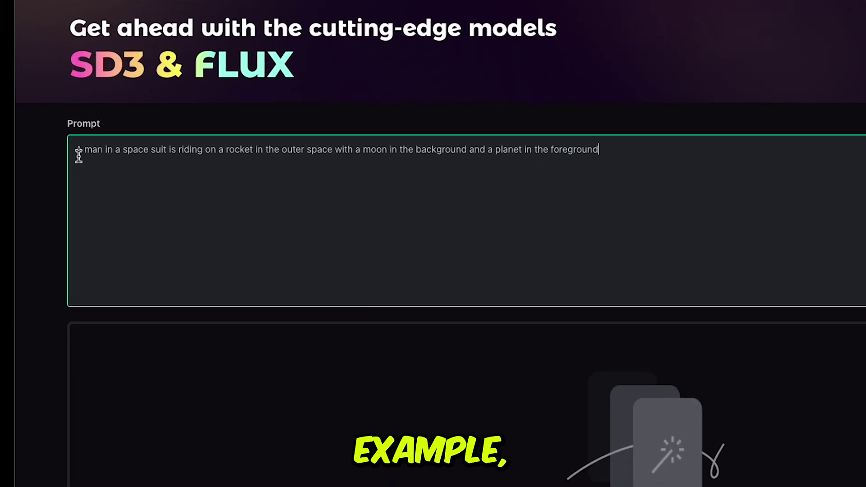
pyautogui.tripleClick(113, 170)
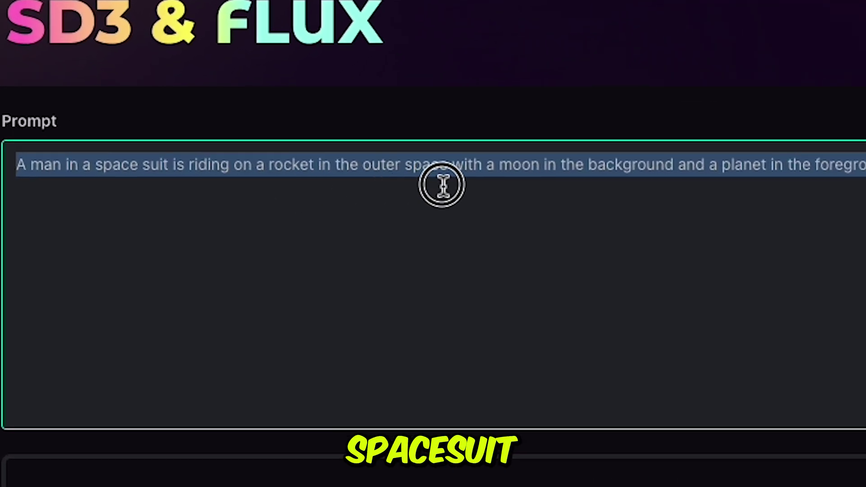
pyautogui.click(784, 183)
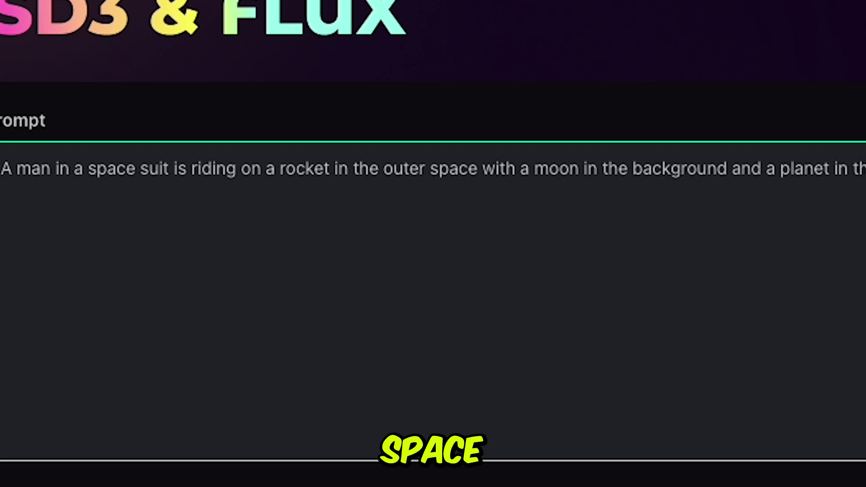